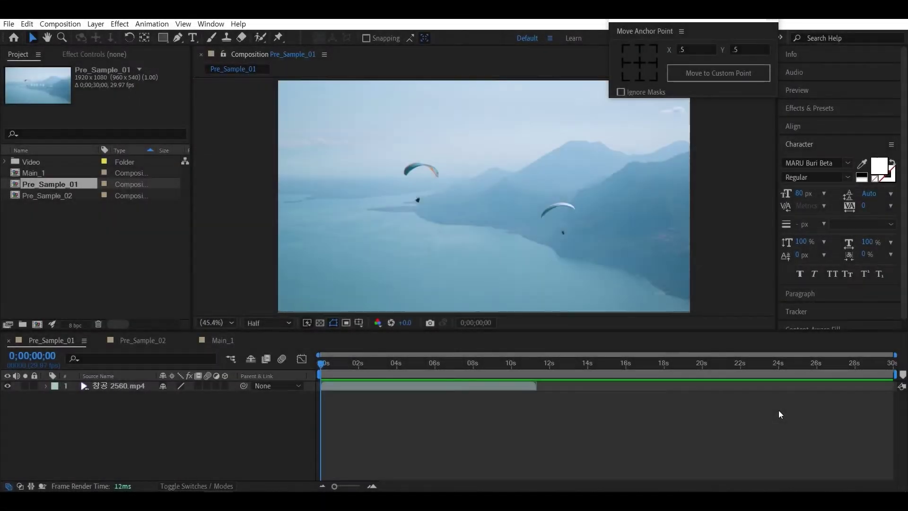
Step: Add a text layer reading '푸르른 자유' over the lake footage in Pre_Sample_01
left_click(231, 442)
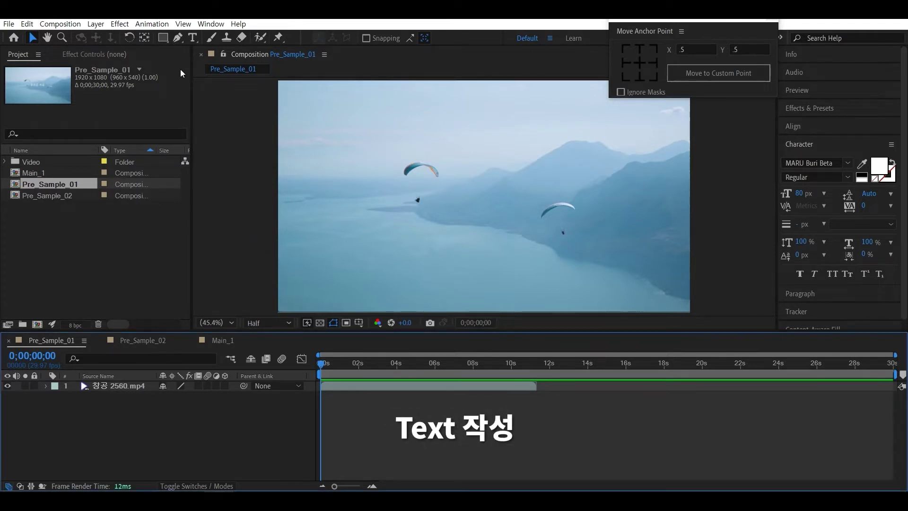
left_click(193, 38)
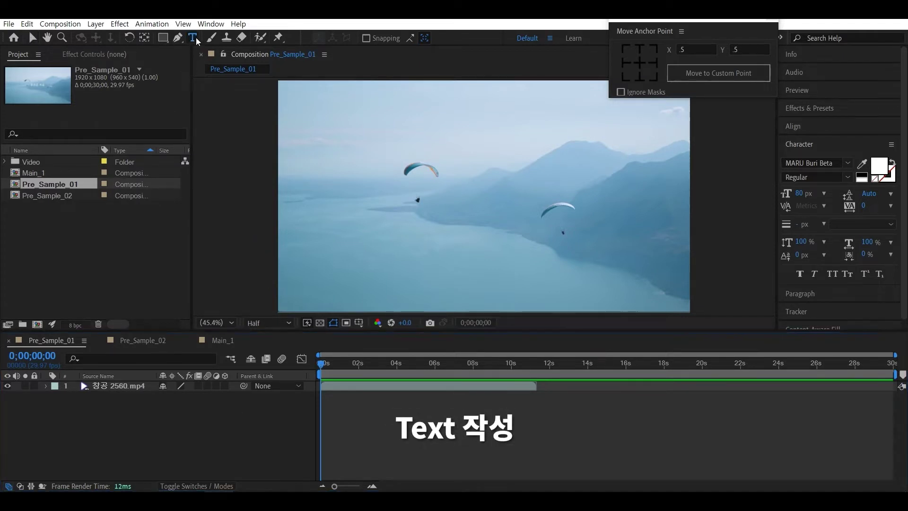
left_click(477, 293)
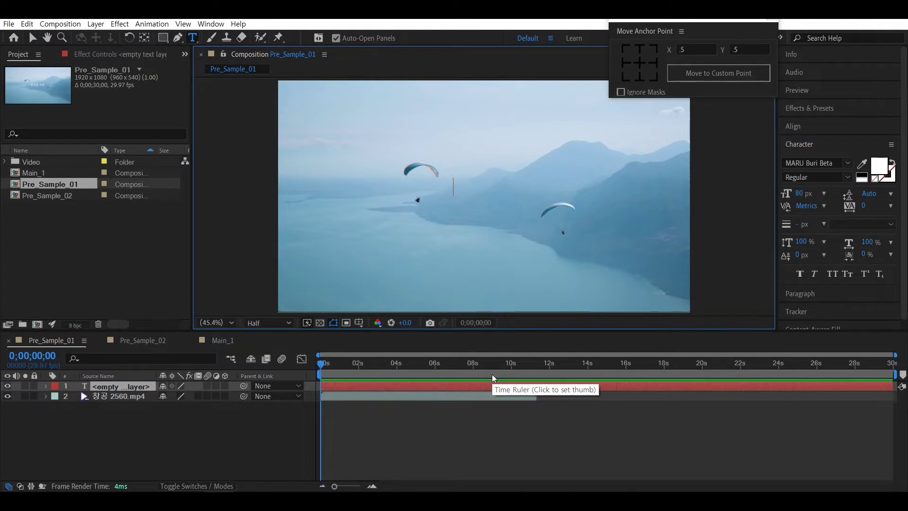
type("vn")
key("BackSpace")
key("BackSpace")
key("alt")
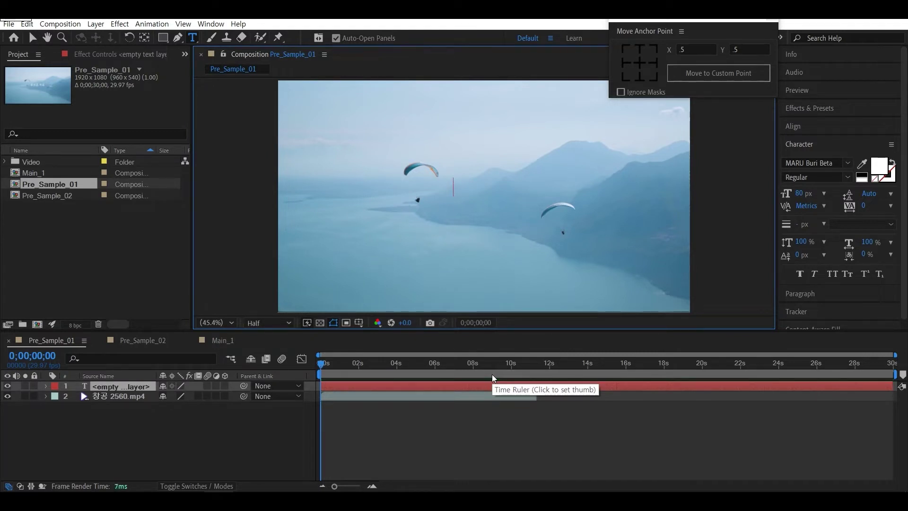
type("푸르른 자유")
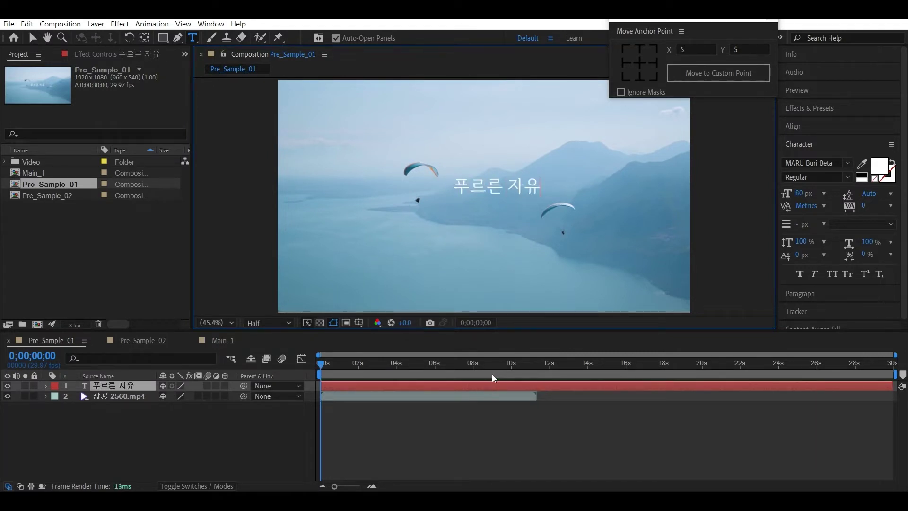
left_click(30, 39)
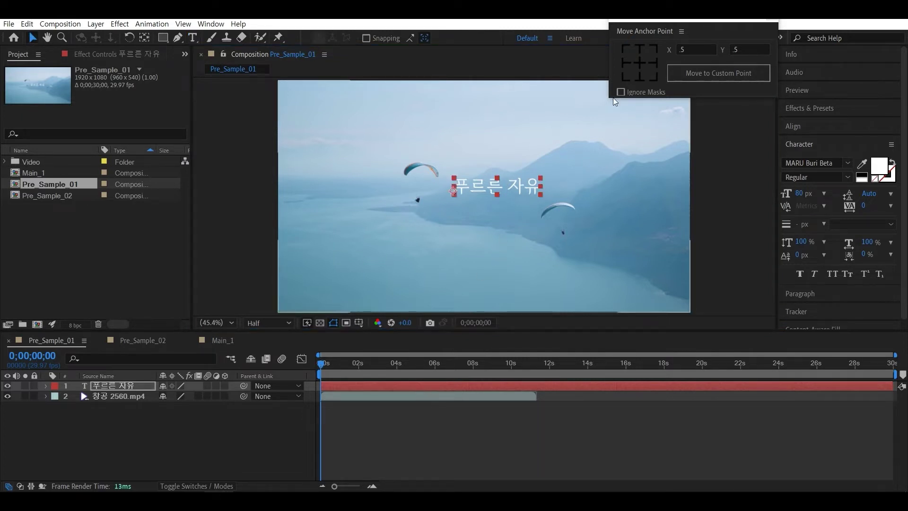
Step: Centre the 푸르른 자유 title's anchor point and align it to horizontal and vertical centre
left_click(640, 61)
left_click(799, 126)
left_click(810, 156)
left_click(869, 157)
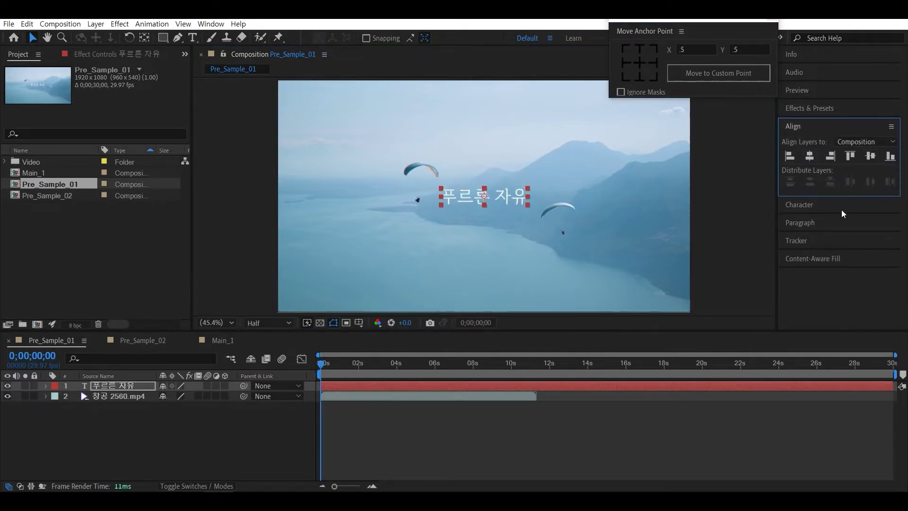
left_click(764, 223)
left_click(797, 205)
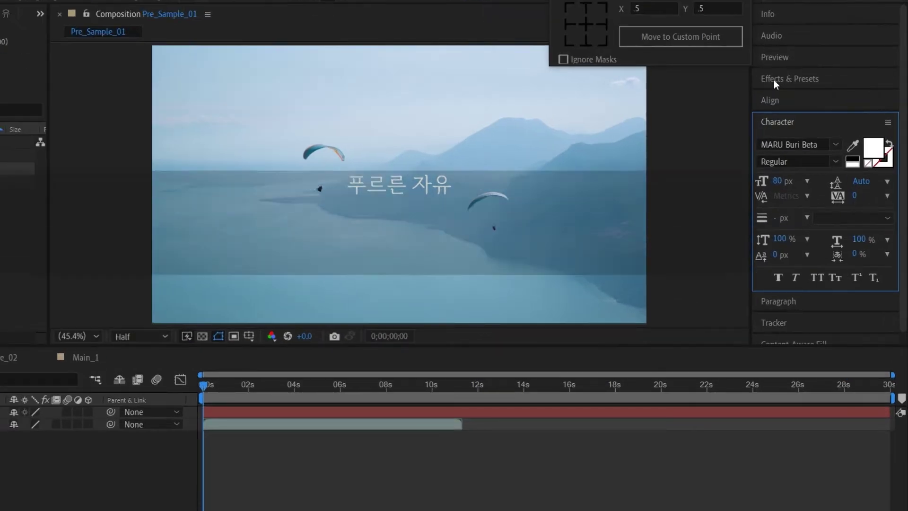
left_click(773, 80)
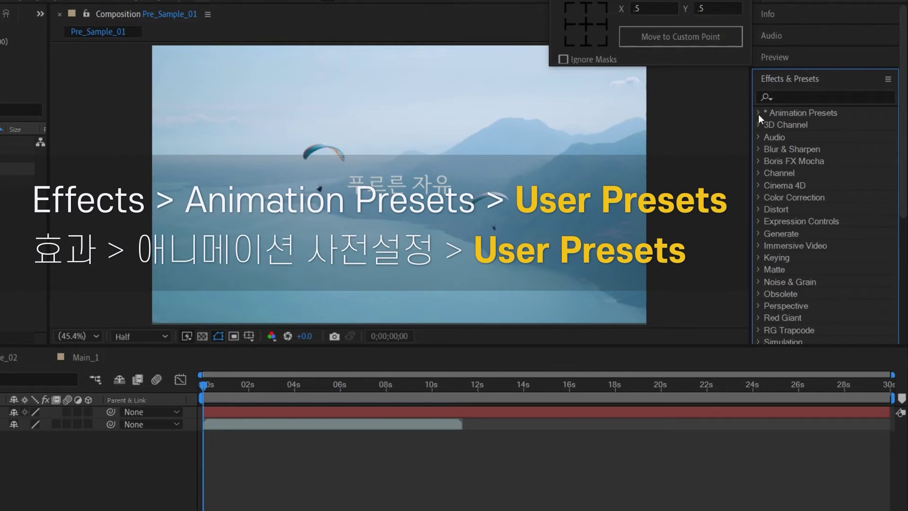
Step: Expand Animation Presets > User Presets and select the Blur&Opa -1 preset
left_click(758, 112)
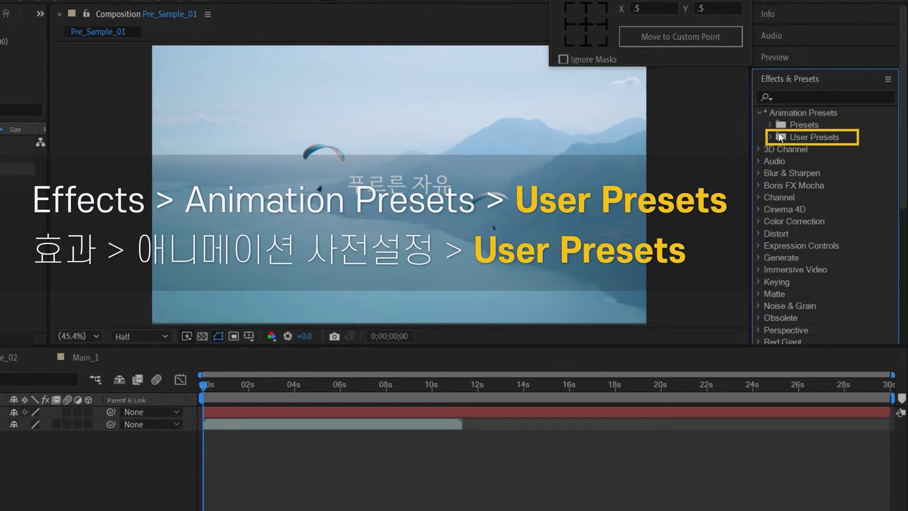
left_click(770, 137)
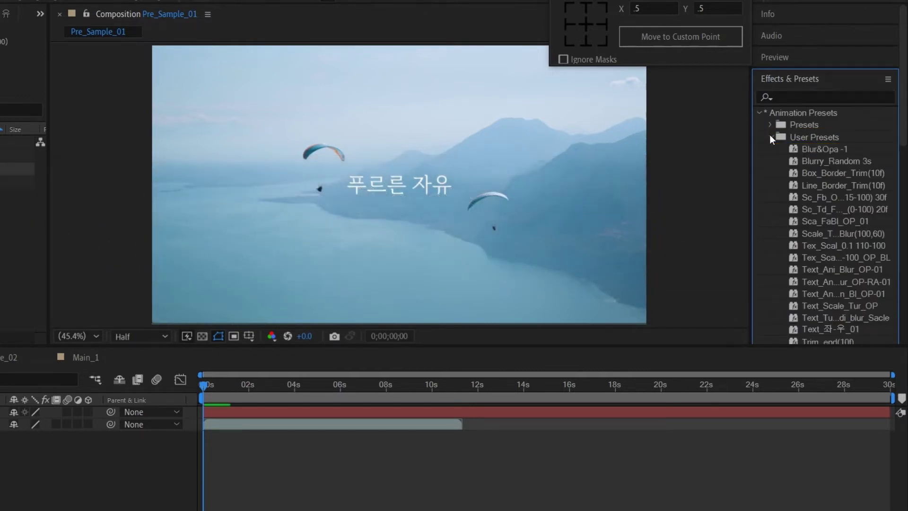
left_click(827, 148)
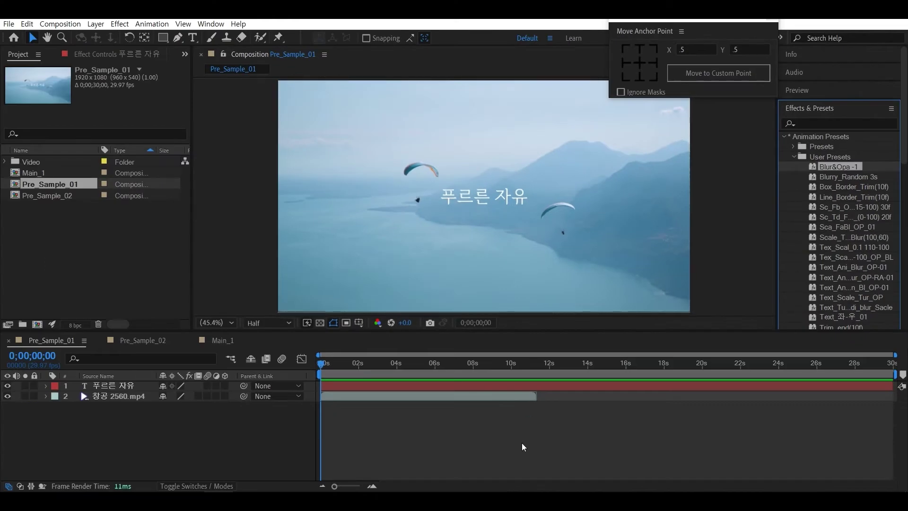
Step: Start the title layer at the playhead and apply the Blur&Opa -1 preset to it
key("space")
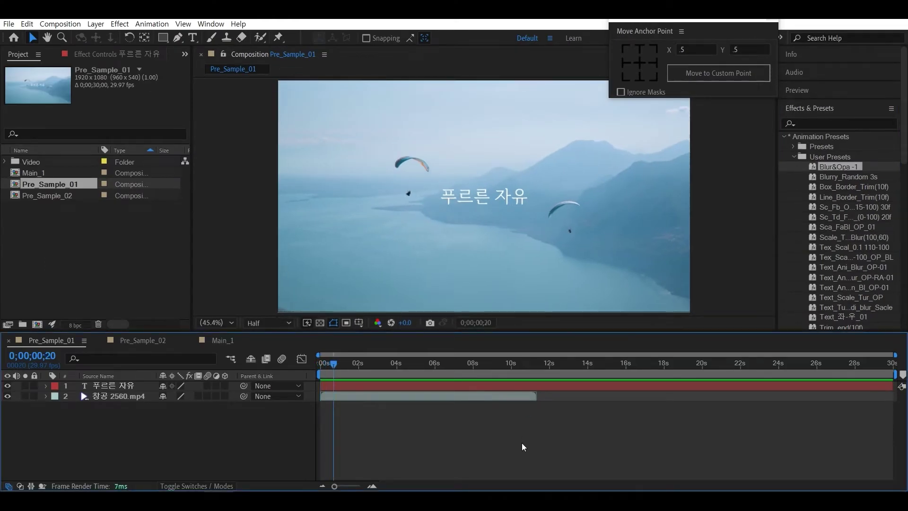
left_click(464, 385)
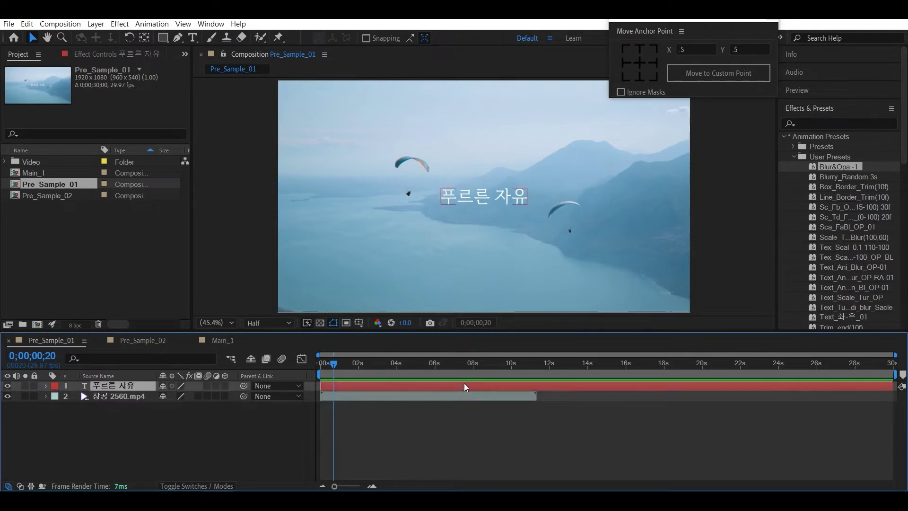
key("bracketleft")
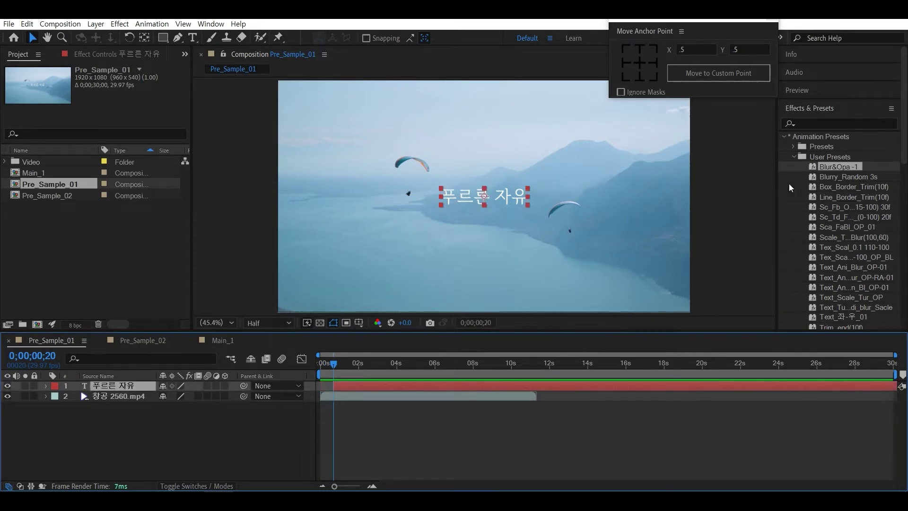
left_click_drag(829, 168, 356, 387)
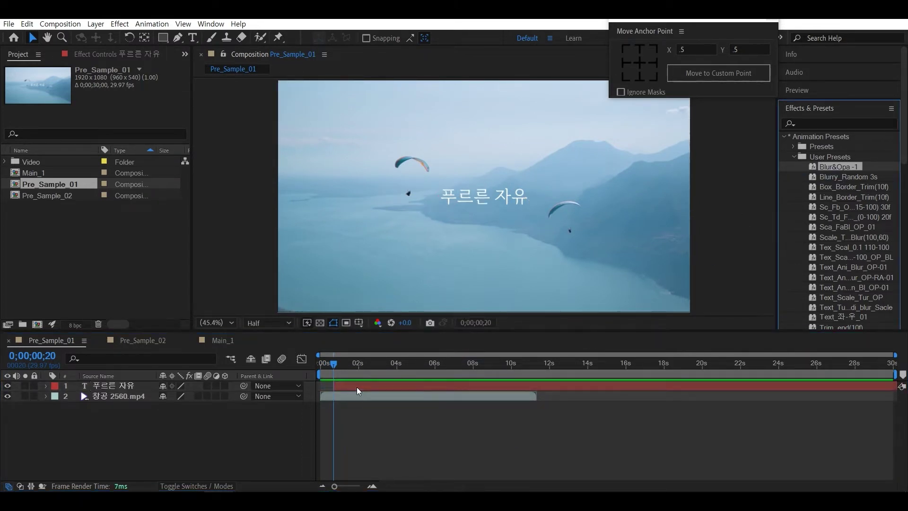
Step: Preview the title's Blur&Opa -1 animation from the first frame
left_click(46, 385)
left_click(399, 433)
left_click_drag(333, 370, 323, 369)
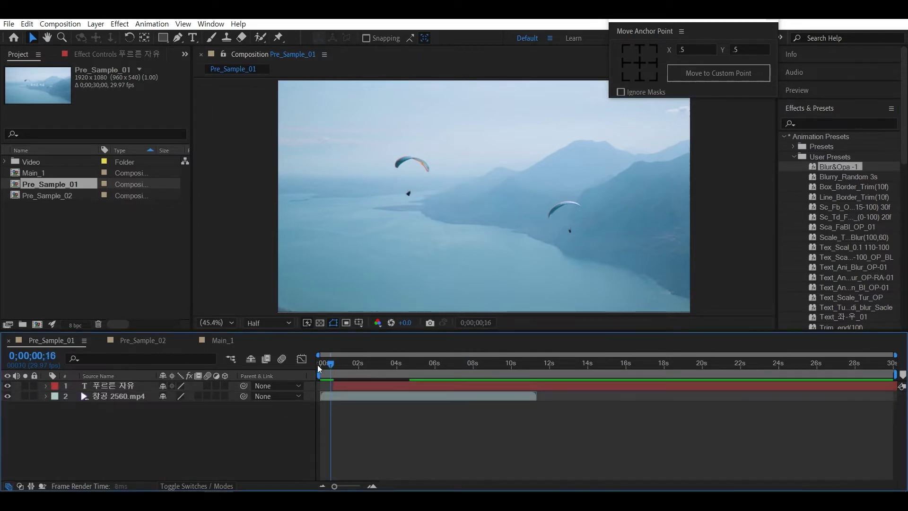
key("space")
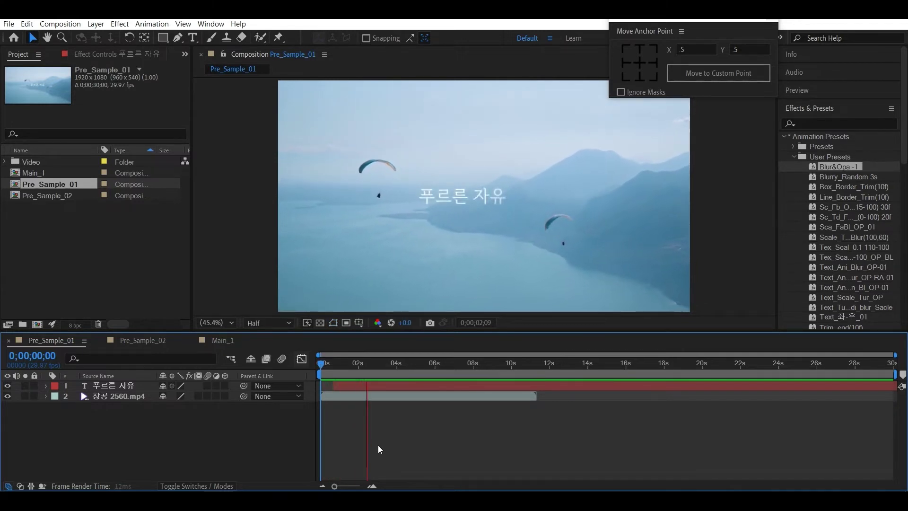
key("space")
Step: Re-centre the animated title's anchor point and align it to the horizontal centre
left_click(424, 387)
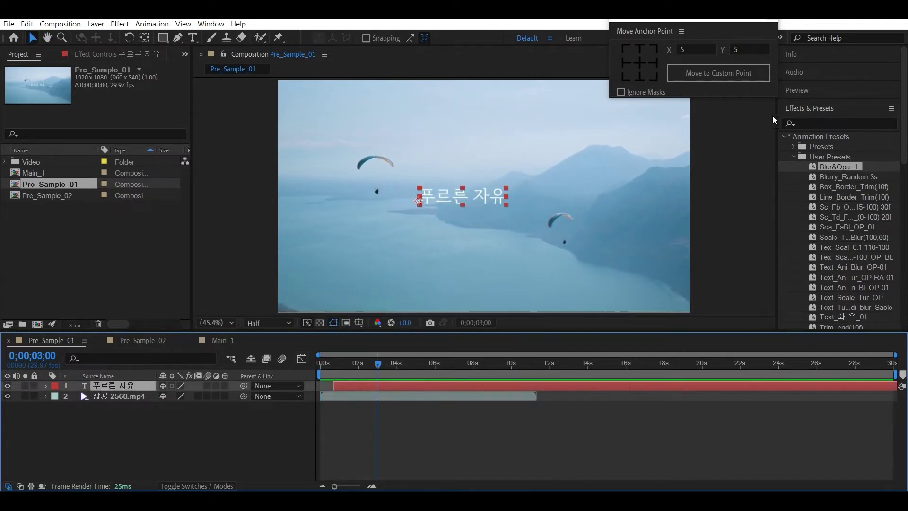
left_click(639, 62)
scroll(817, 216, "down", 5)
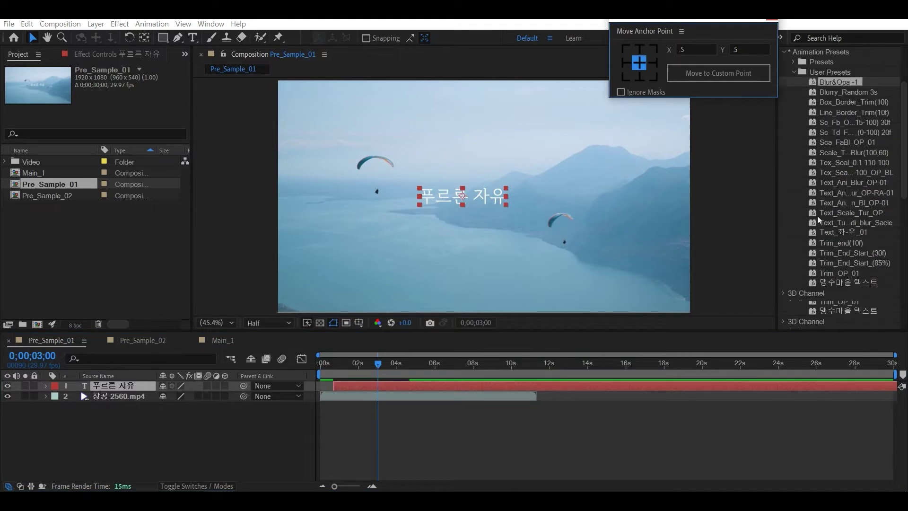
scroll(817, 274, "down", 5)
left_click(819, 254)
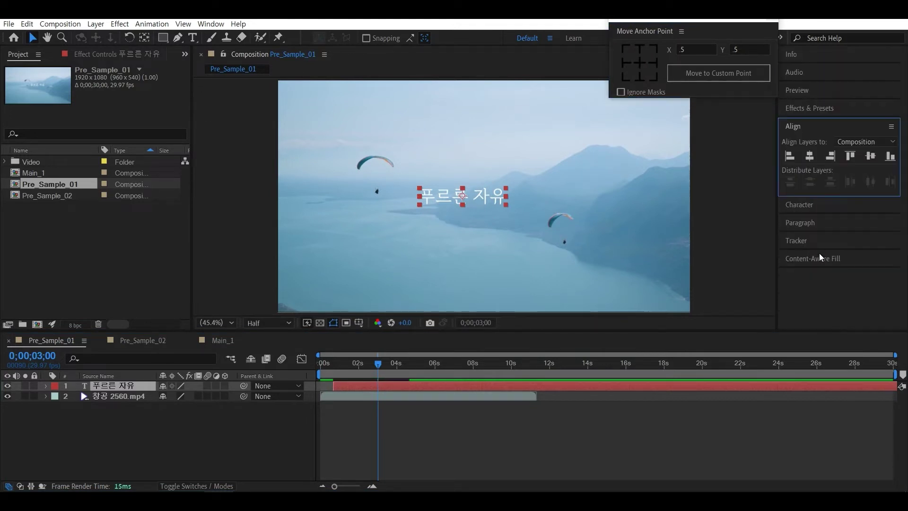
left_click(809, 157)
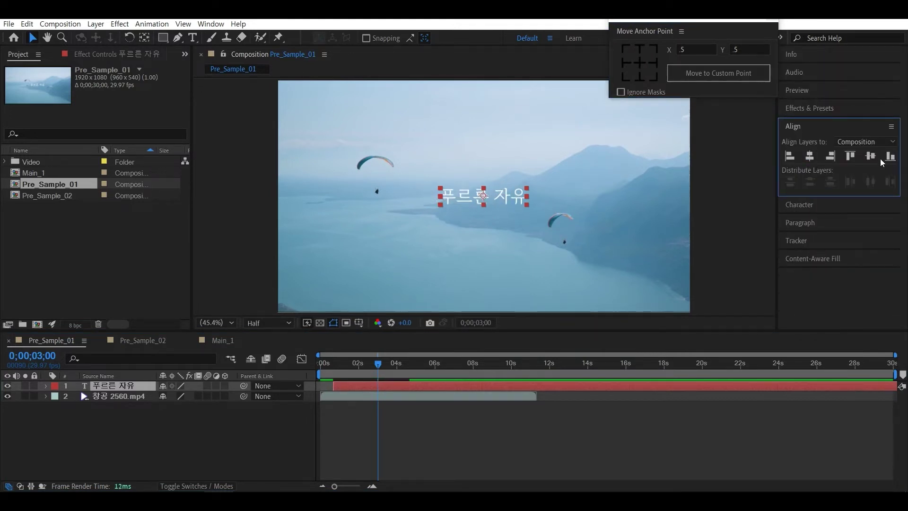
left_click(728, 277)
left_click(820, 108)
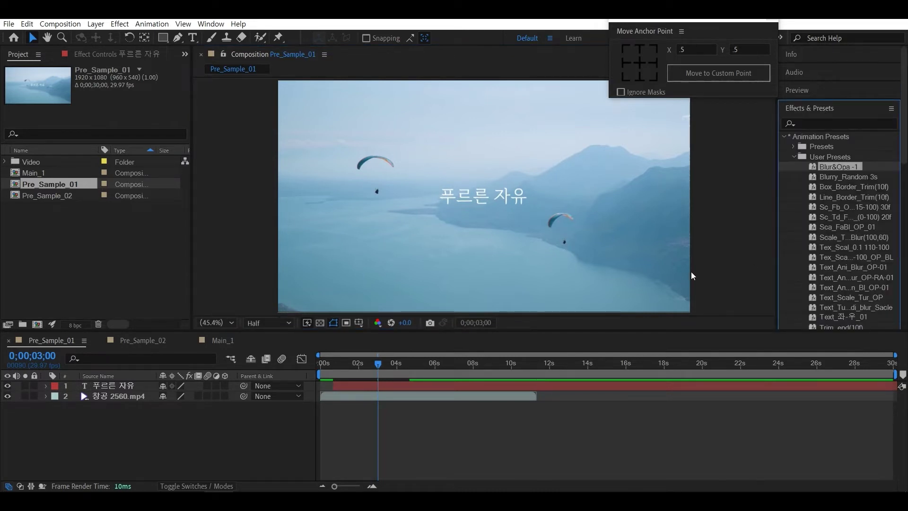
Step: Preview the title animation from the start of the timeline
left_click(462, 446)
left_click_drag(379, 367, 326, 364)
key("space")
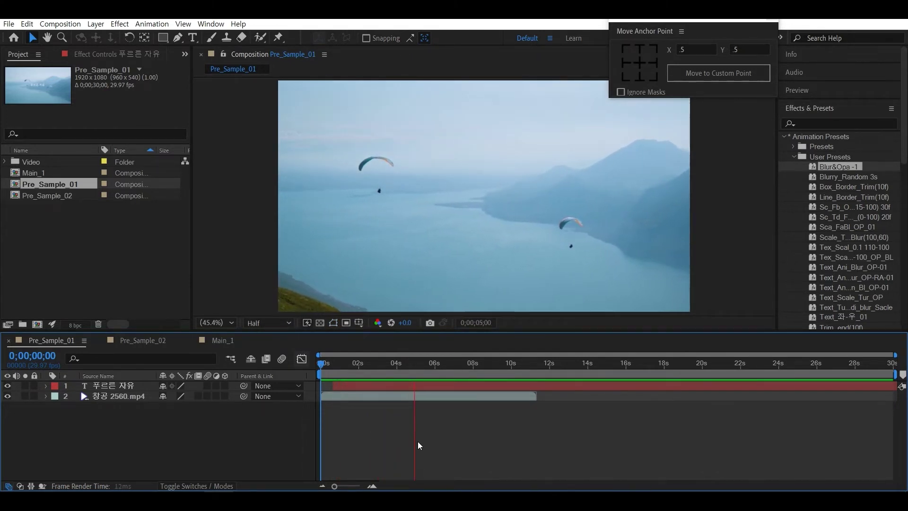
left_click(442, 388)
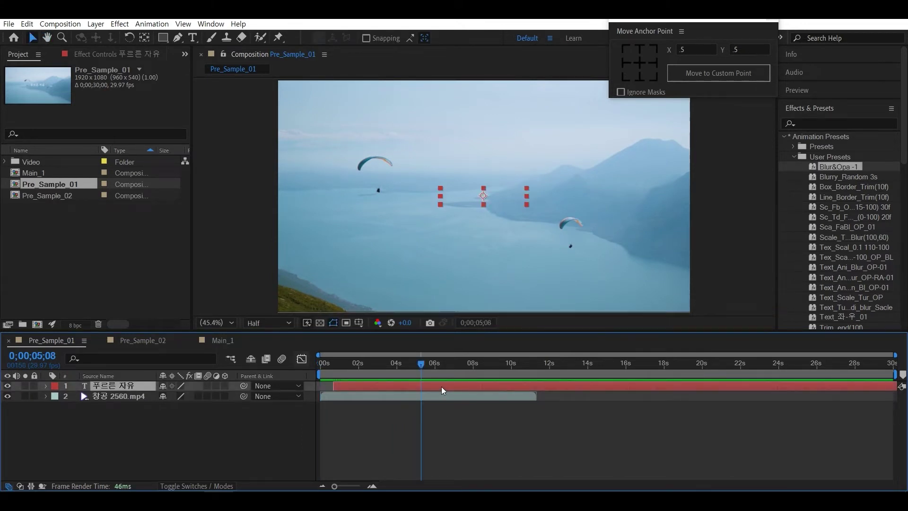
Step: Trim the 푸르른 자유 layer to end at its last Opacity keyframe, then open Pre_Sample_02
key("u")
key("j")
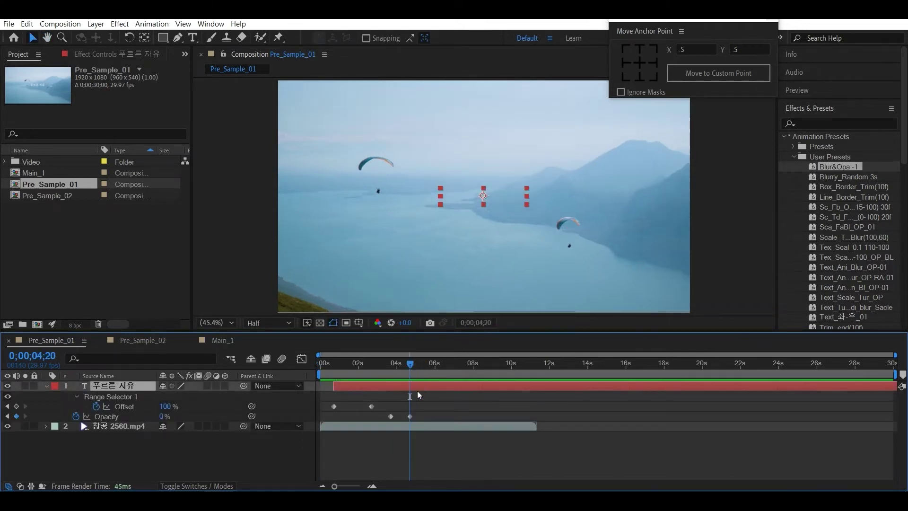
key("alt+bracketright")
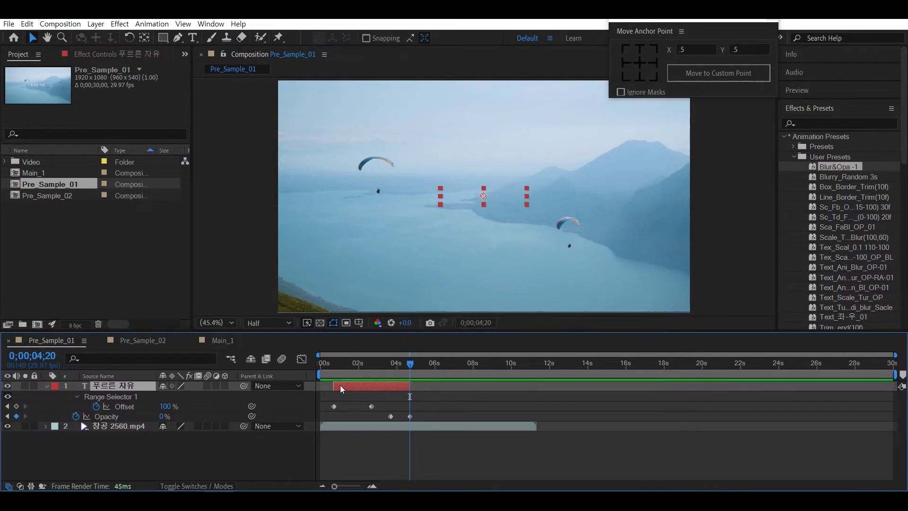
left_click(46, 386)
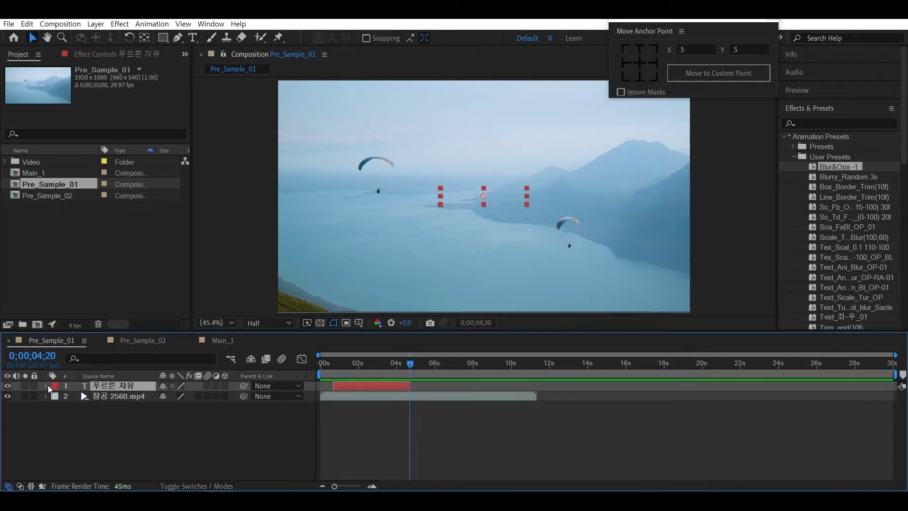
left_click(155, 455)
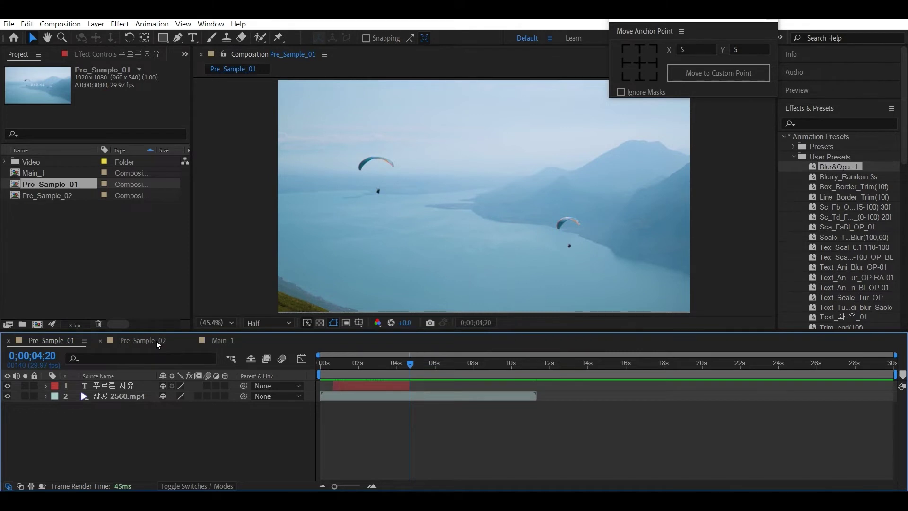
left_click(158, 341)
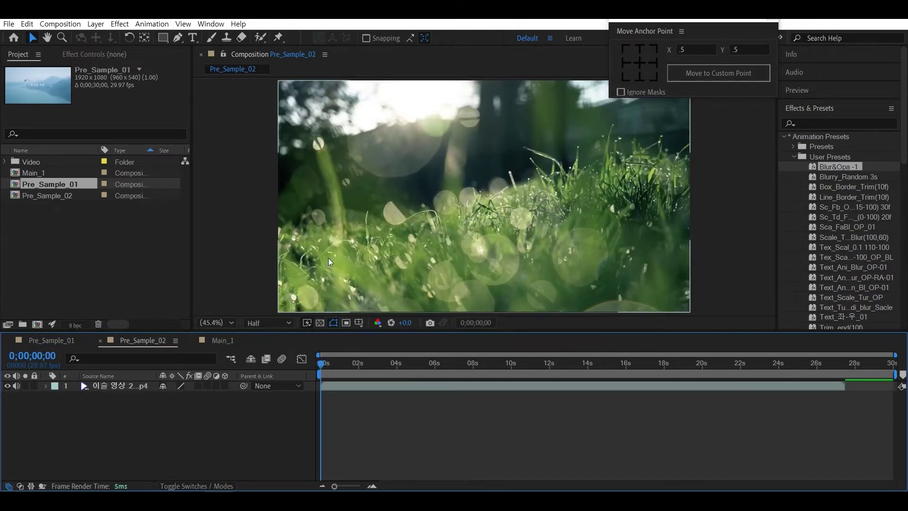
Step: Add a text layer reading '싱그러운 이슬' on the grass clip
left_click(191, 38)
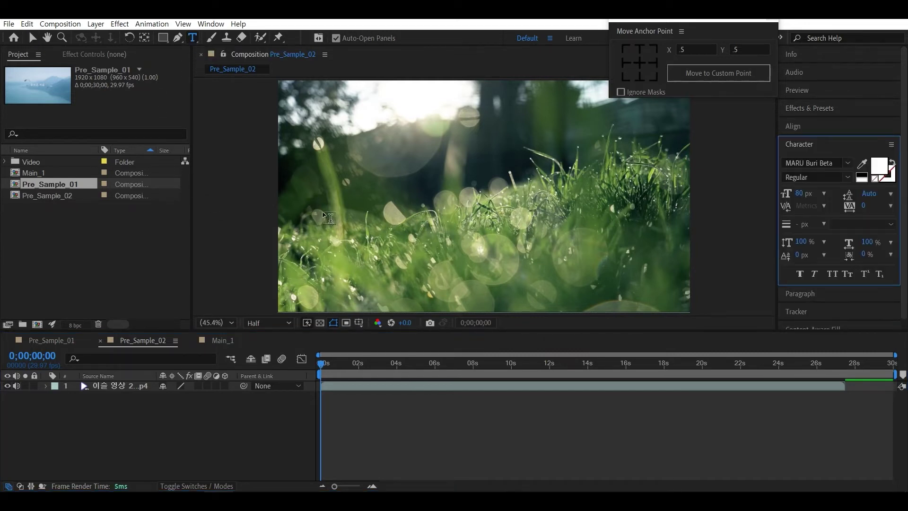
left_click(337, 208)
type("tl")
key("BackSpace")
type("싱그러운 이")
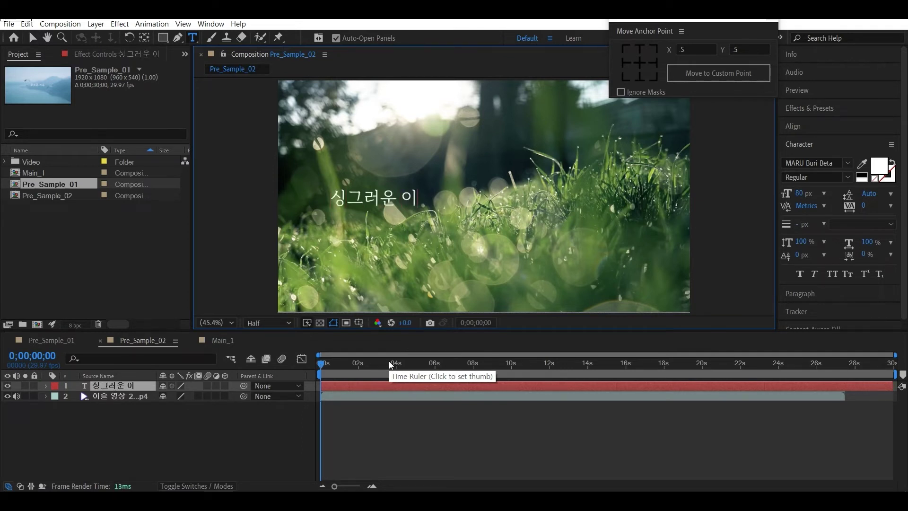
type("슬")
left_click(33, 38)
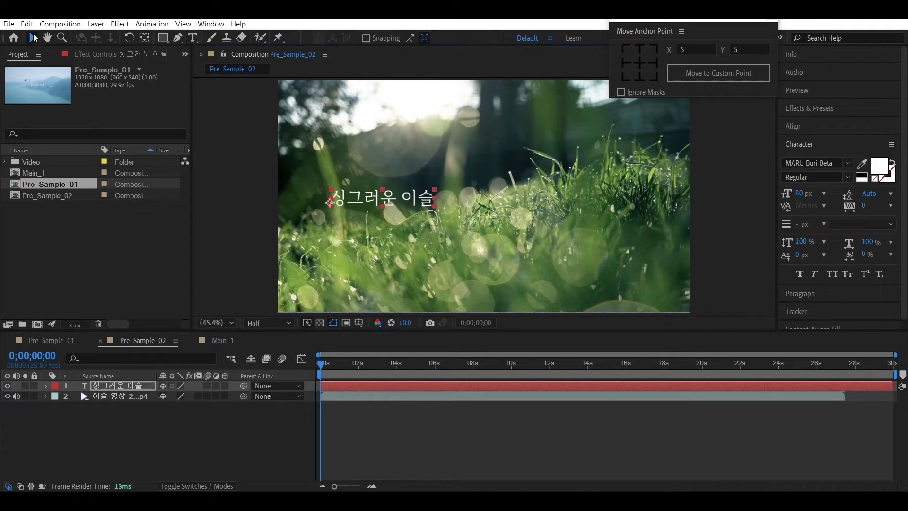
Step: Preview the Pre_Sample_02 composition from the start
left_click(453, 415)
left_click(427, 375)
left_click(425, 385)
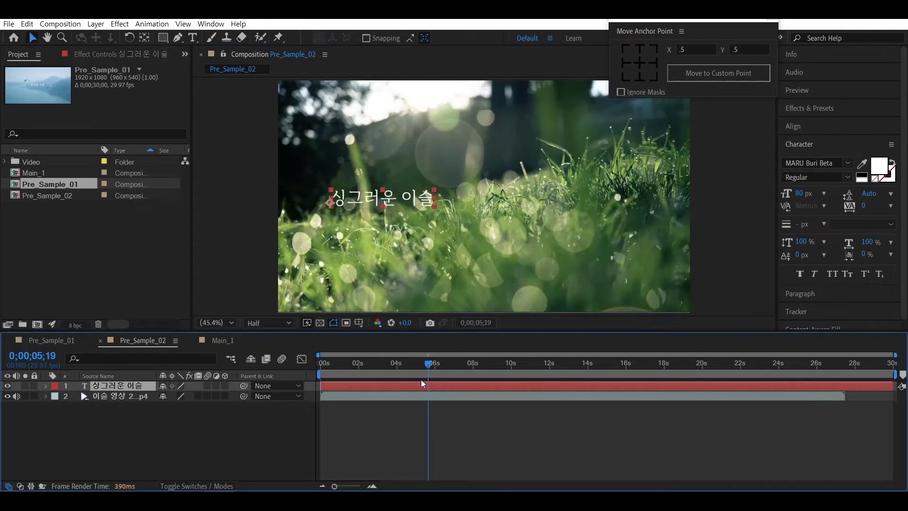
left_click_drag(429, 363, 321, 363)
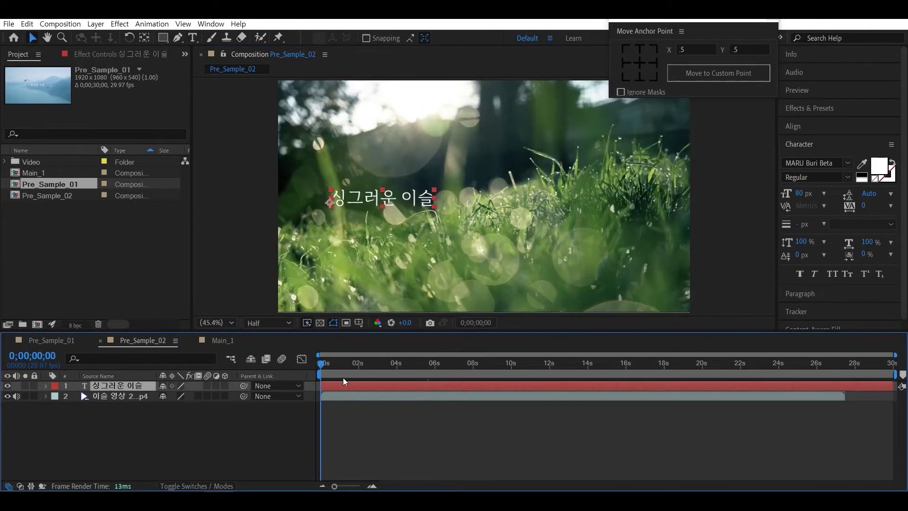
key("space")
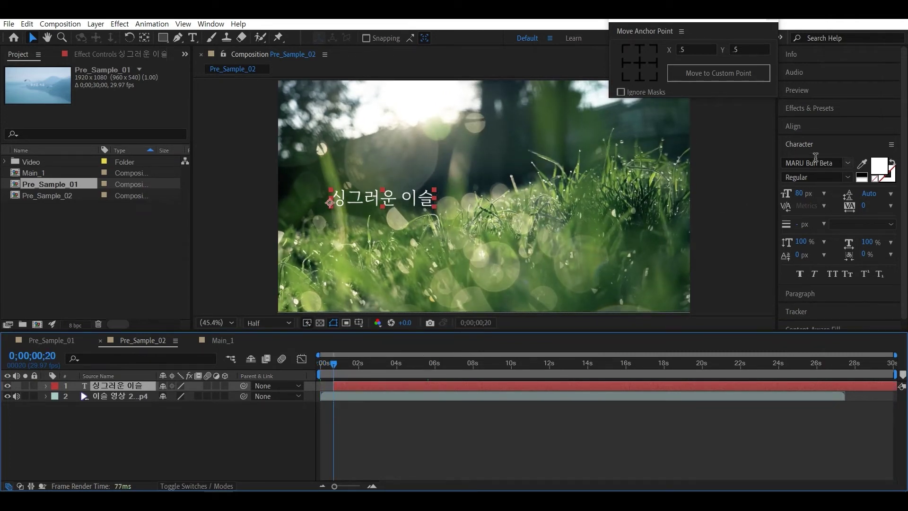
left_click(811, 110)
Step: Apply Blur&Opa-1 to the 싱그러운 이슬 layer, centre its anchor and move the text left
mouse_move(838, 166)
left_mouse_down()
mouse_move(396, 391)
mouse_move(379, 382)
left_mouse_up()
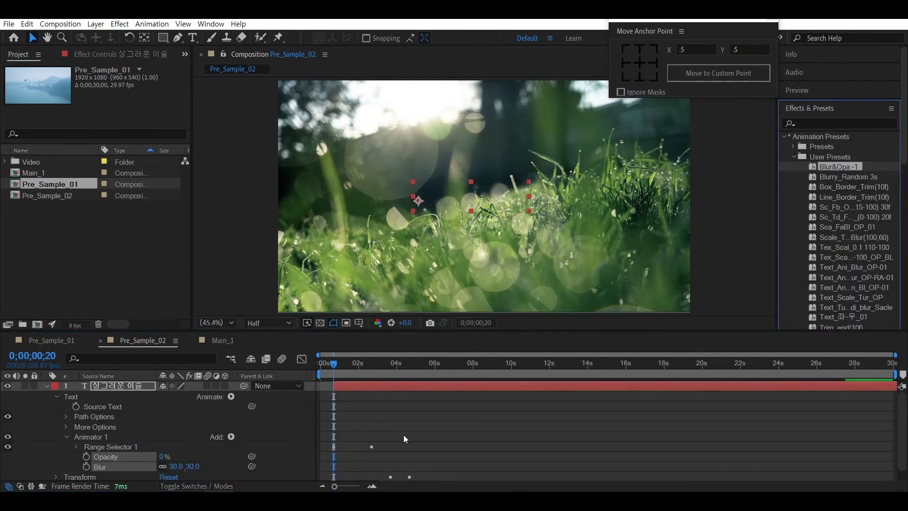
left_click(410, 385)
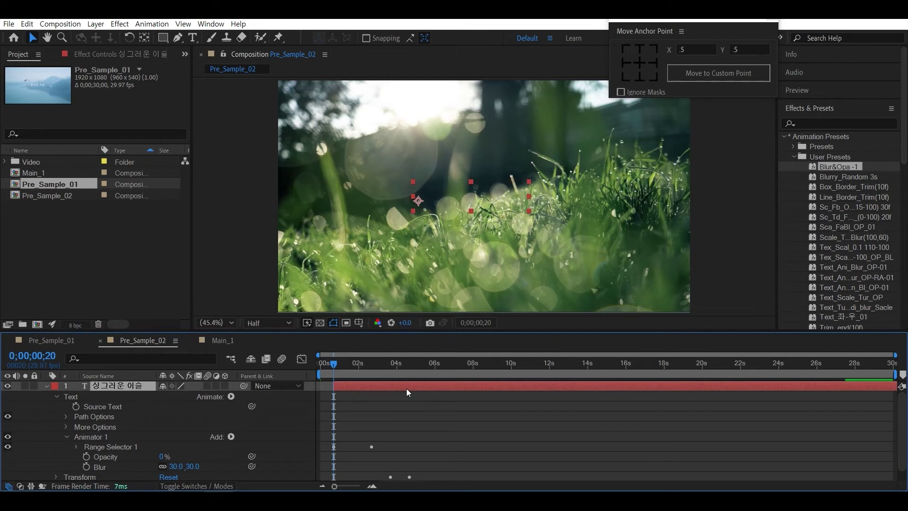
left_click(638, 65)
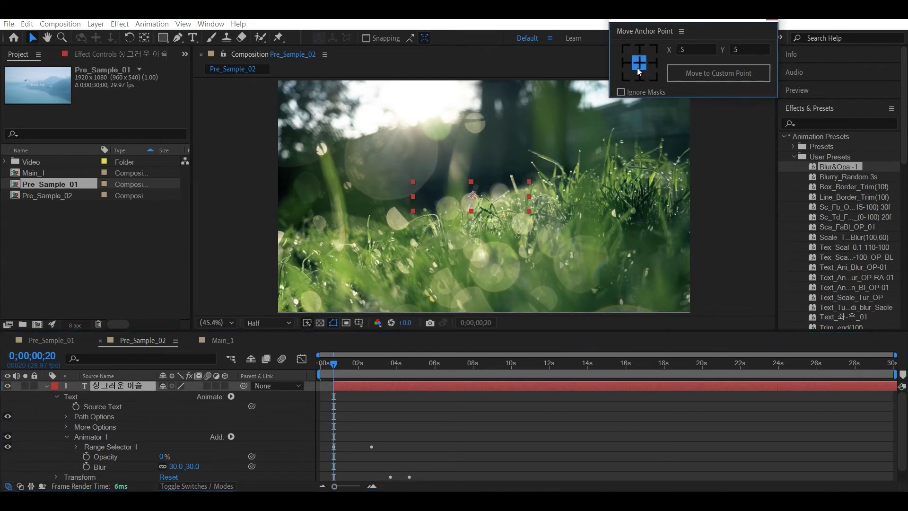
left_click_drag(475, 194, 359, 207)
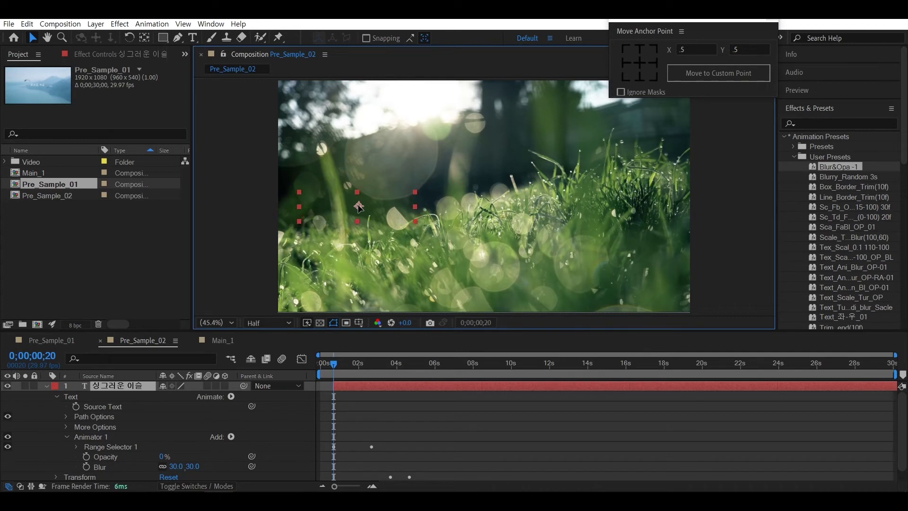
left_click(345, 412)
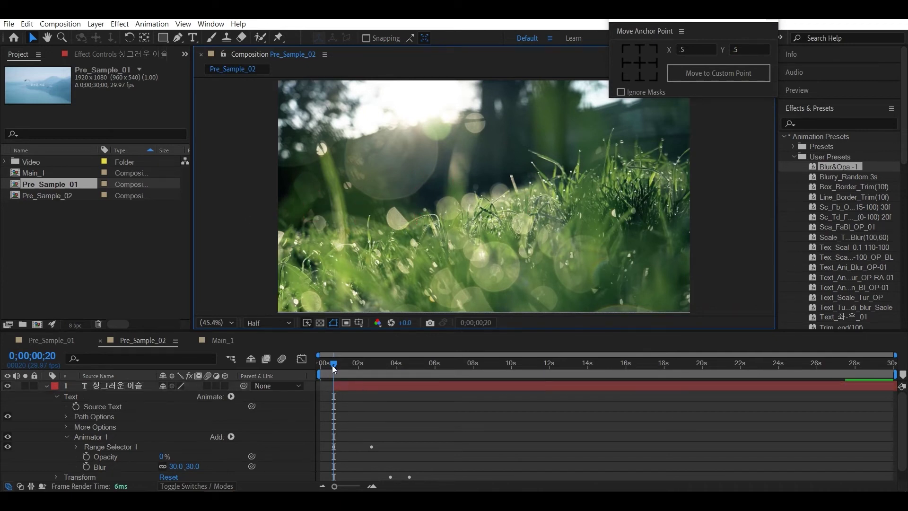
left_click_drag(330, 365, 319, 365)
left_click(47, 386)
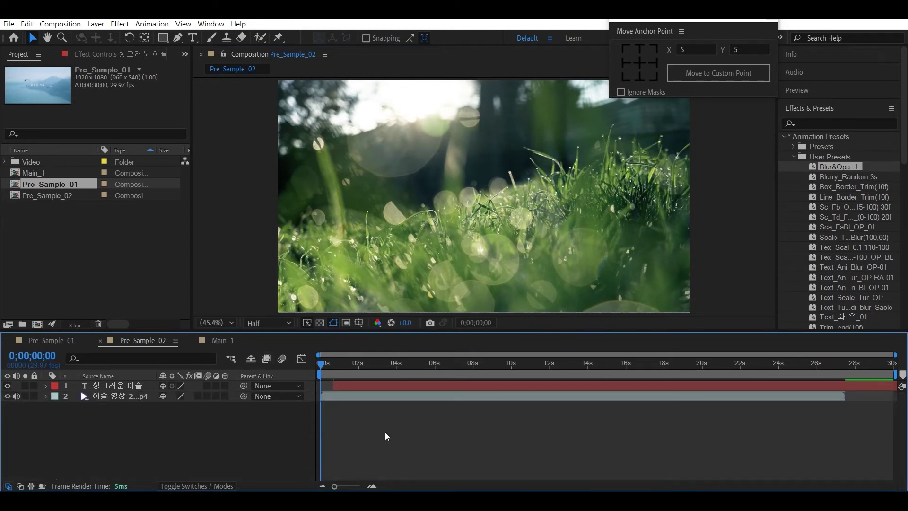
Step: Preview the 싱그러운 이슬 animation and stop near its end
key("space")
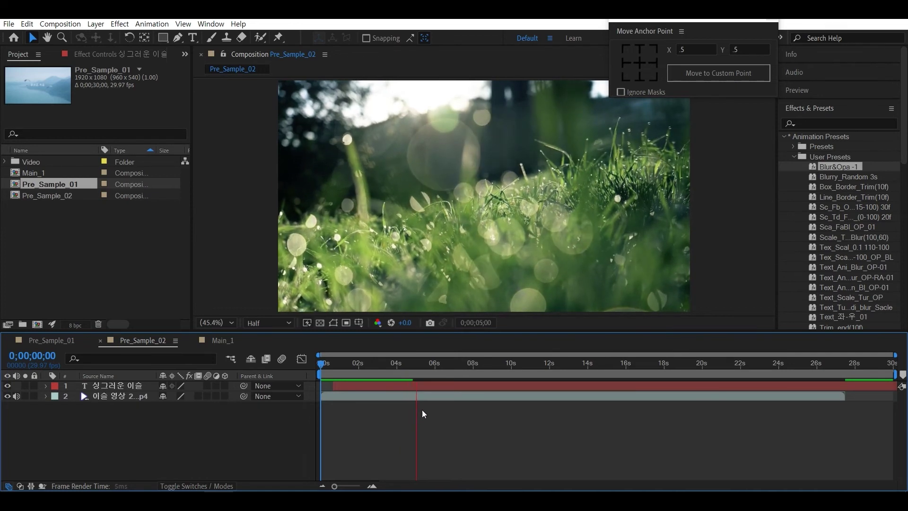
left_click(433, 385)
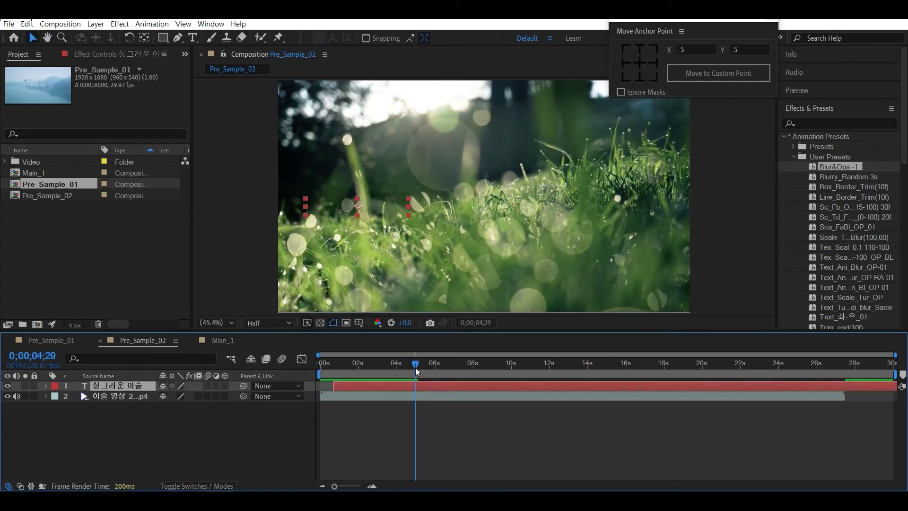
Step: Trim the 싱그러운 이슬 layer at its last Opacity keyframe and nudge the text slightly right
key("u")
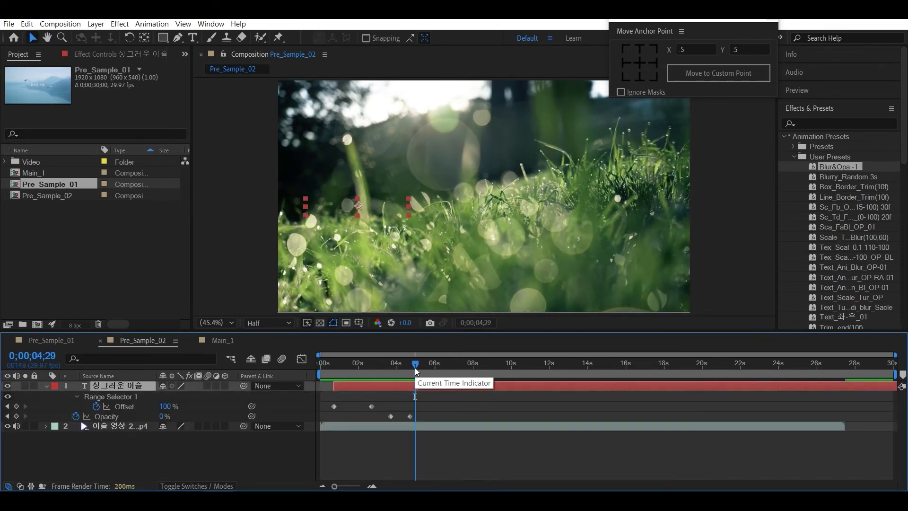
key("j")
key("alt+bracketright")
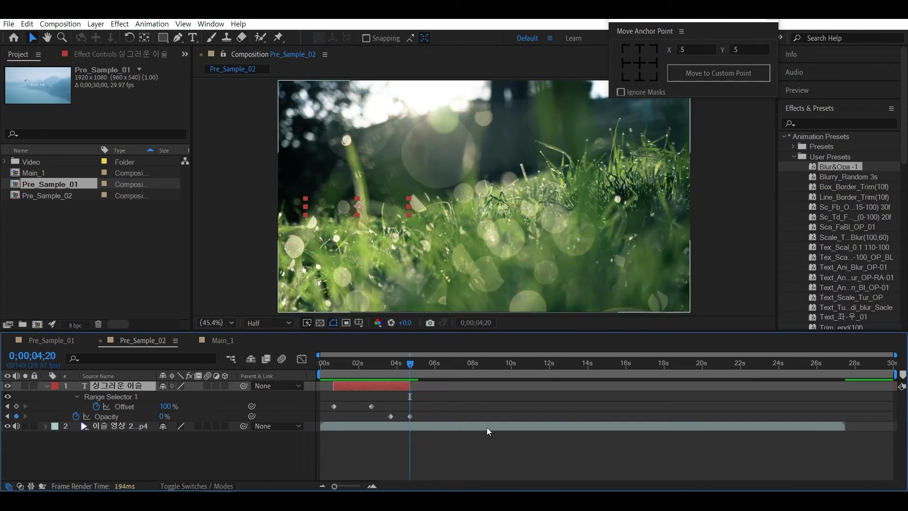
left_click(46, 384)
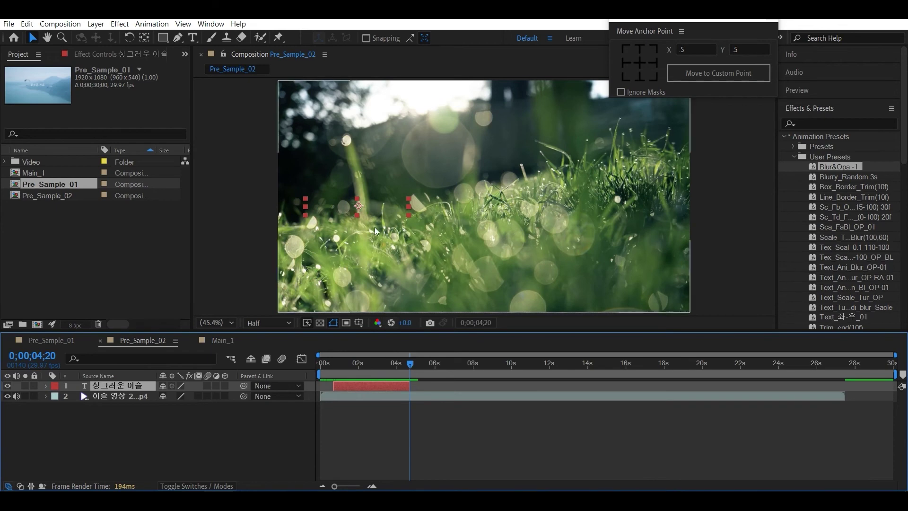
left_click_drag(358, 208, 380, 210)
left_click_drag(409, 364, 314, 362)
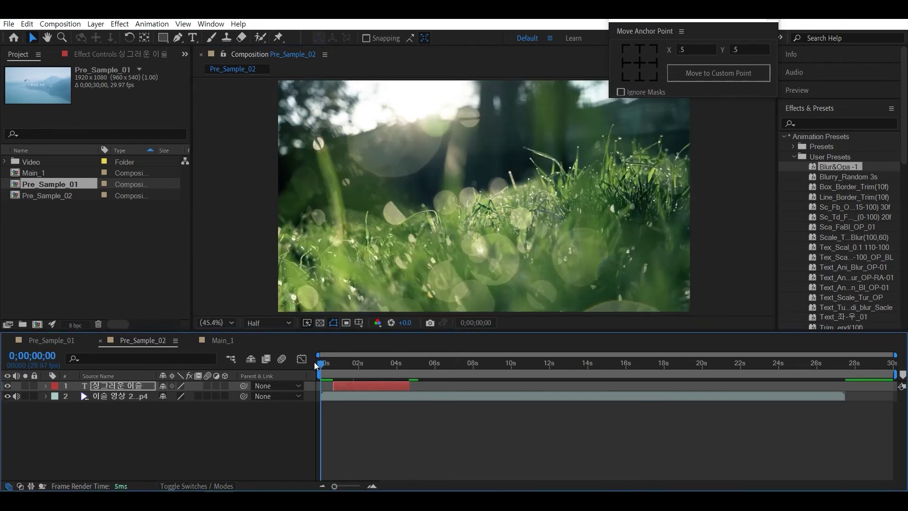
key("space")
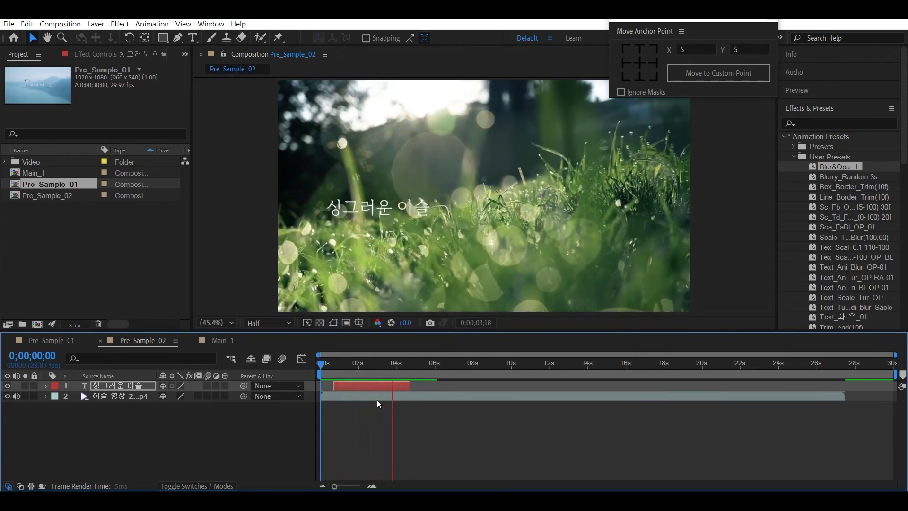
key("space")
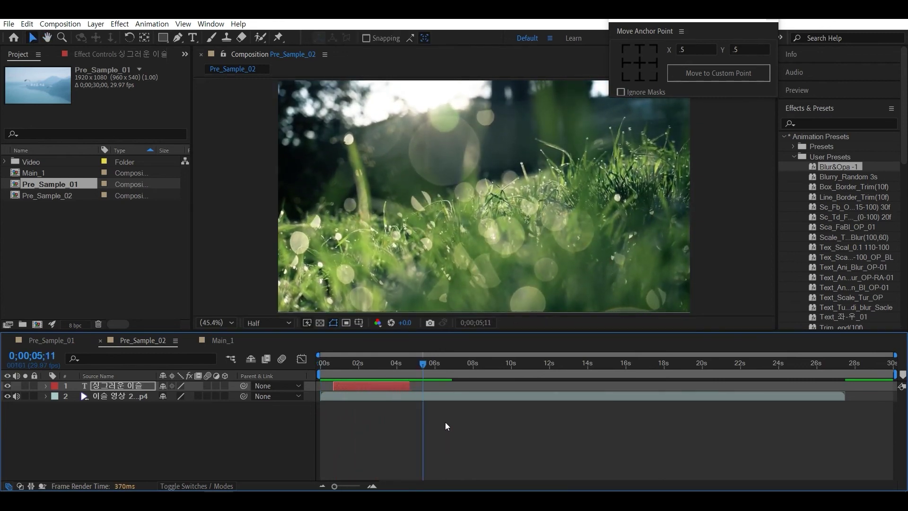